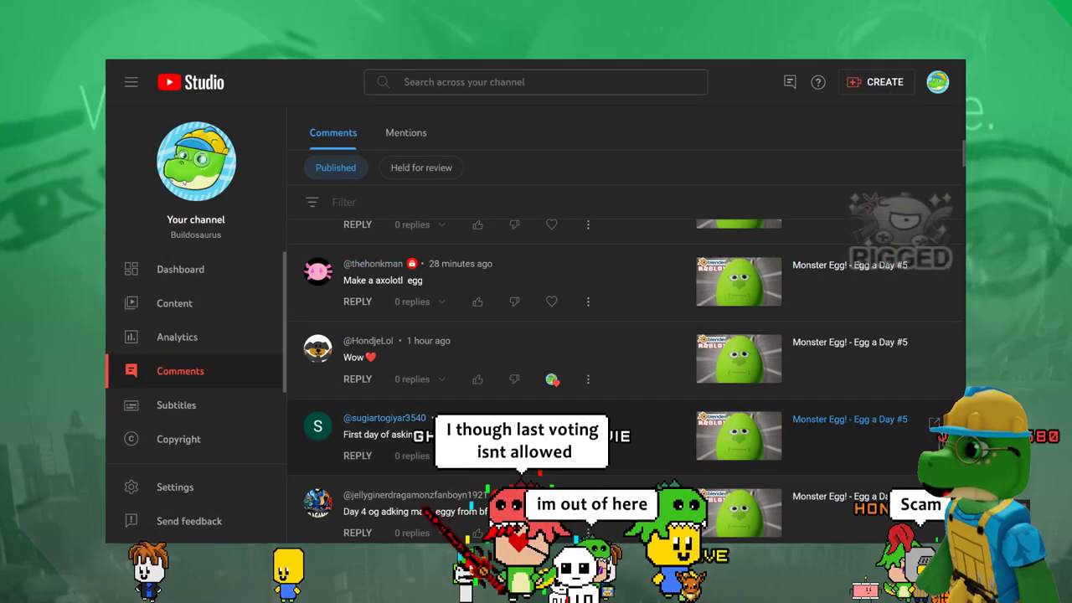
# Step: Review the channel comments, mark the request for an egg of the commenter's Roblox character's face, and examine the character's avatar
pyautogui.scroll(-3, 655, 389)
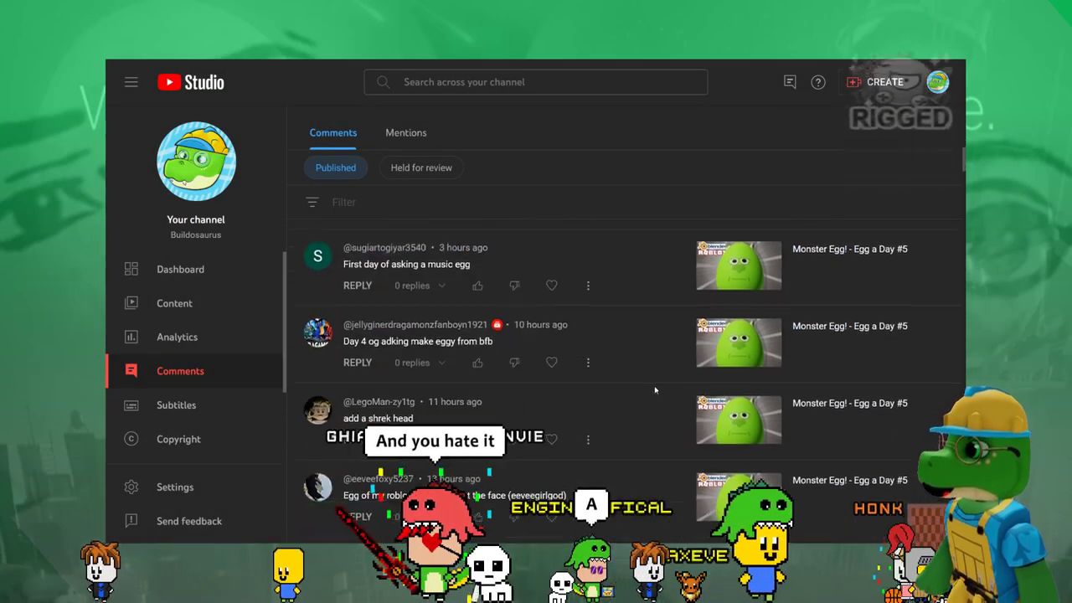
pyautogui.scroll(-2, 657, 390)
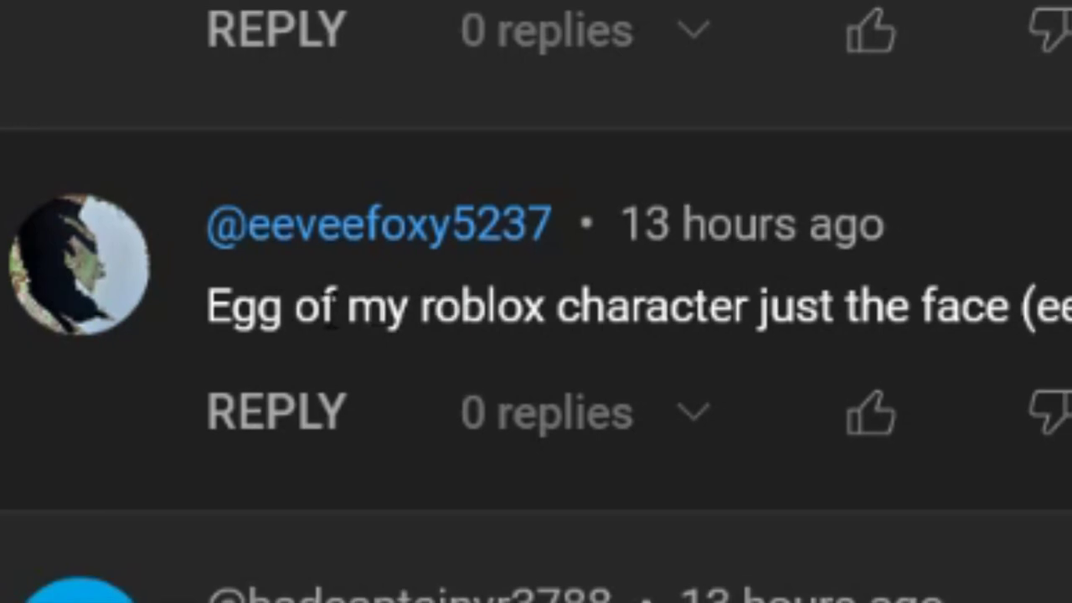
pyautogui.moveTo(367, 367); pyautogui.dragTo(452, 370)
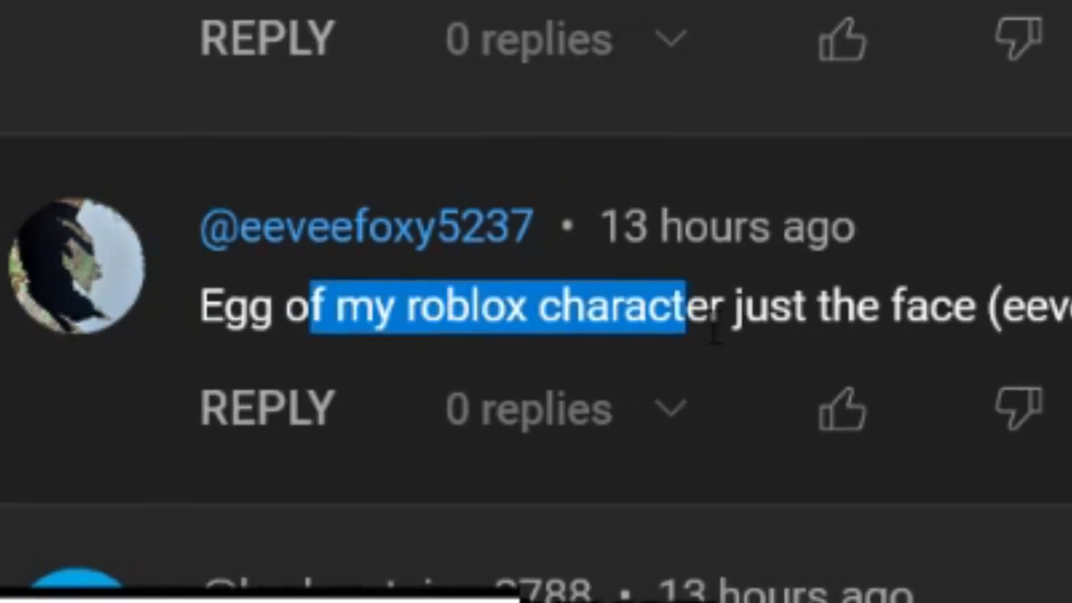
pyautogui.moveTo(716, 331); pyautogui.dragTo(850, 323)
pyautogui.click(862, 327)
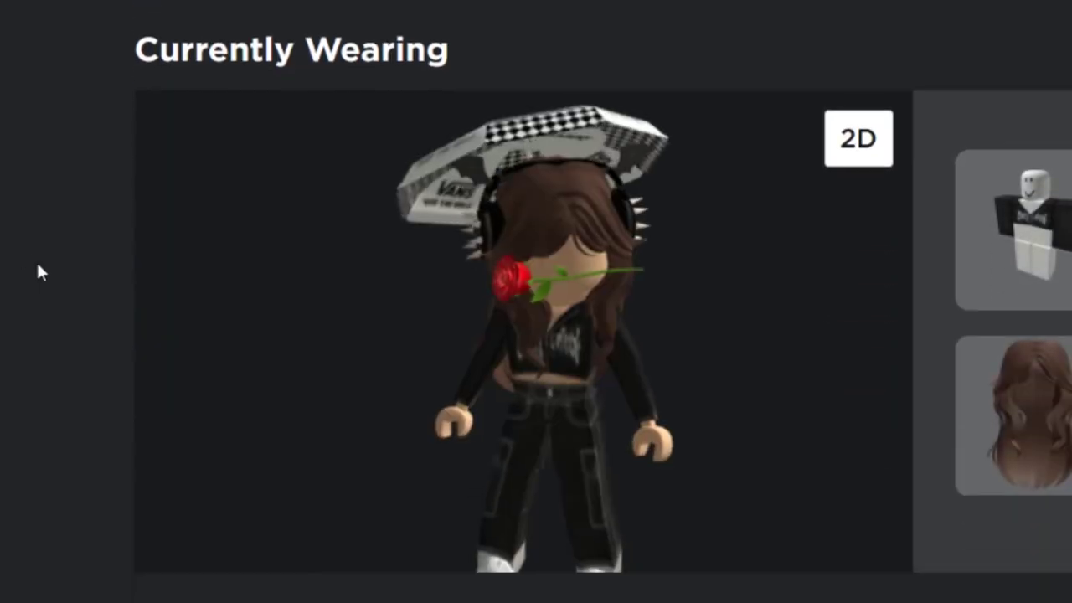
pyautogui.scroll(5, 603, 284)
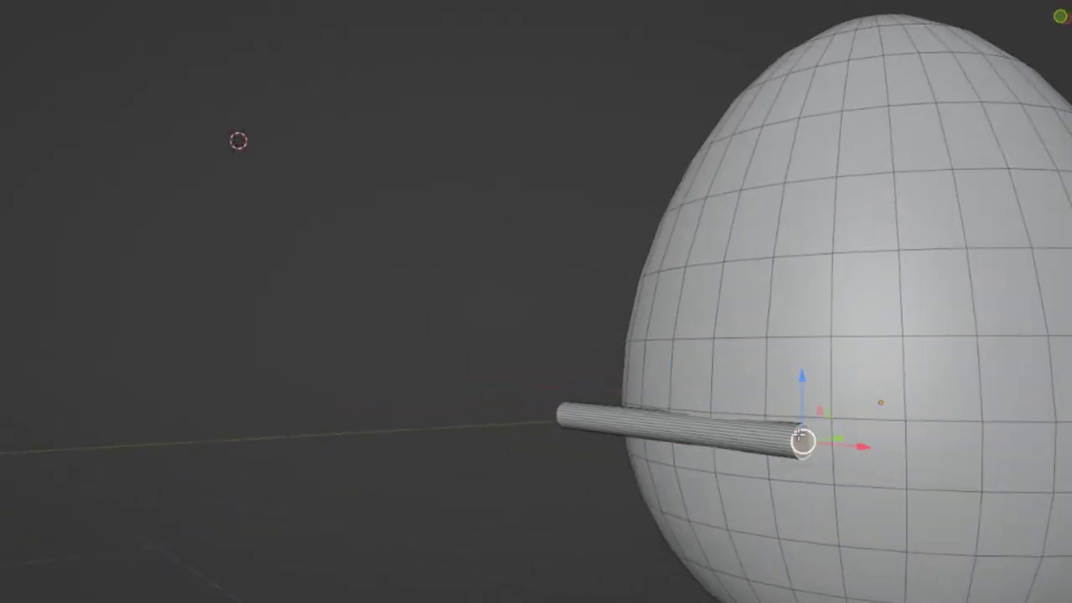
# Step: Switch to Blender and inspect the rose's stem, flared flower head and leaf in front of the egg from several angles
pyautogui.moveTo(793, 449); pyautogui.dragTo(195, 418, button='middle')
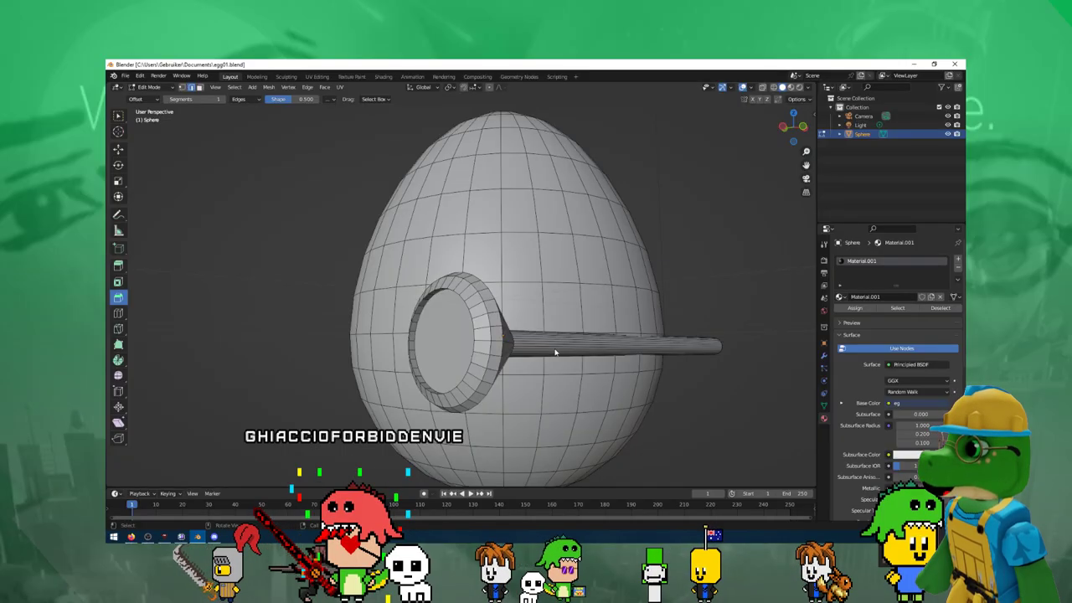
pyautogui.moveTo(555, 352); pyautogui.dragTo(648, 383, button='middle')
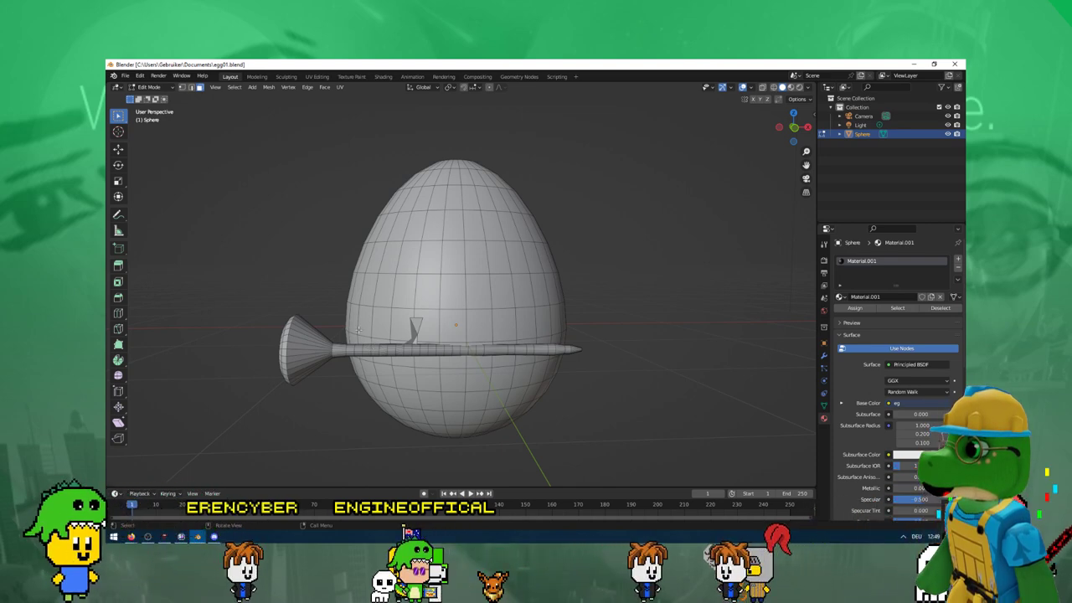
pyautogui.moveTo(368, 337); pyautogui.dragTo(410, 330, button='middle')
pyautogui.scroll(2, 522, 360)
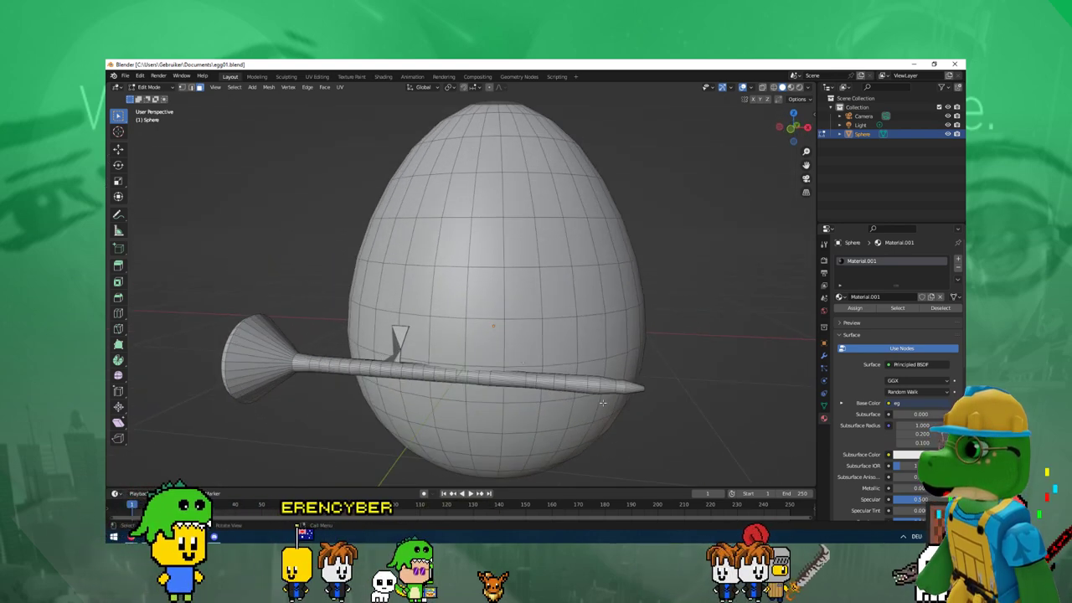
pyautogui.moveTo(603, 402); pyautogui.dragTo(627, 406, button='middle')
pyautogui.scroll(1, 622, 406)
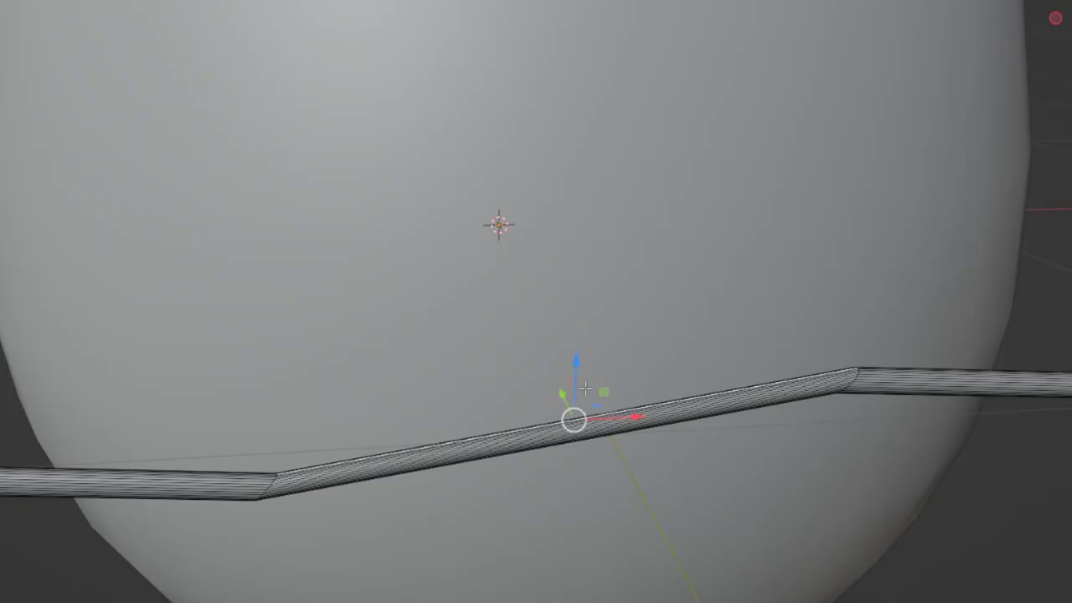
# Step: Clear the selection and examine the bent rose stem across the egg's front, both close up and from a distance
pyautogui.scroll(1, 591, 378)
pyautogui.moveTo(600, 384); pyautogui.dragTo(519, 494, button='middle')
pyautogui.scroll(3, 517, 475)
pyautogui.scroll(-6, 469, 495)
pyautogui.hotkey('alt', 'a')
pyautogui.moveTo(400, 497); pyautogui.dragTo(750, 406, button='middle')
pyautogui.scroll(4, 482, 459)
pyautogui.scroll(4, 220, 334)
pyautogui.scroll(-7, 430, 382)
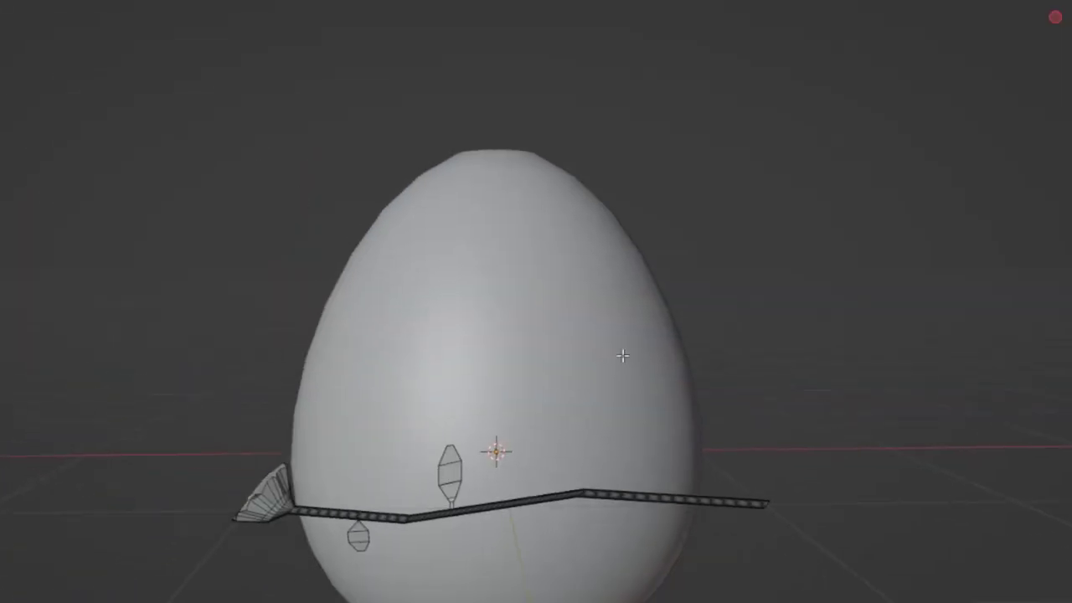
# Step: Switch the viewport to wireframe shading, box-select the rose's flower head at the stem's end and scale it
pyautogui.moveTo(625, 393); pyautogui.dragTo(575, 601, button='middle')
pyautogui.scroll(4, 586, 353)
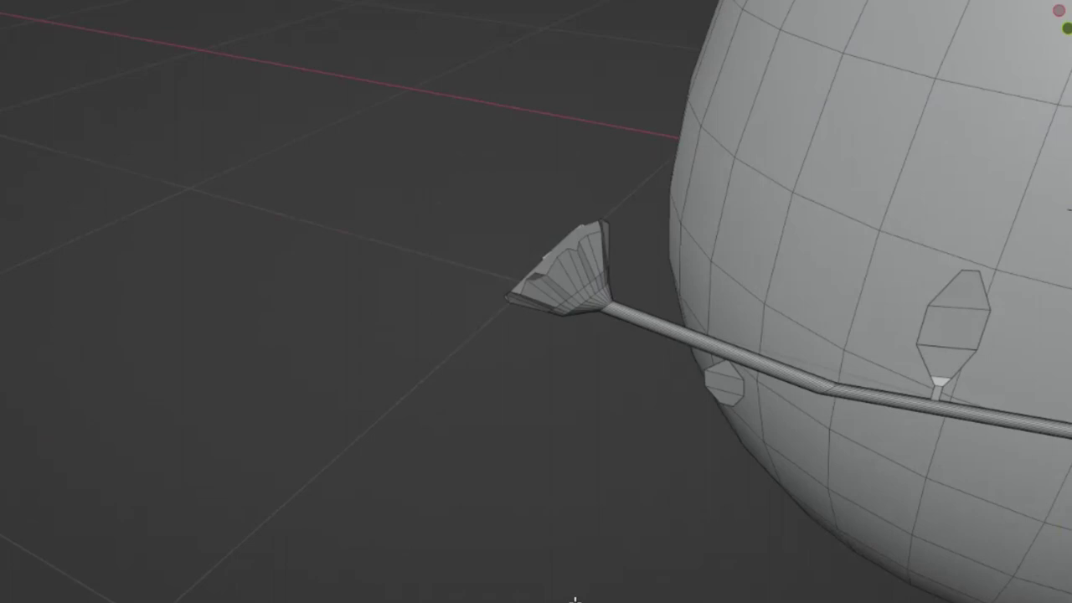
pyautogui.moveTo(602, 545); pyautogui.dragTo(643, 420, button='middle')
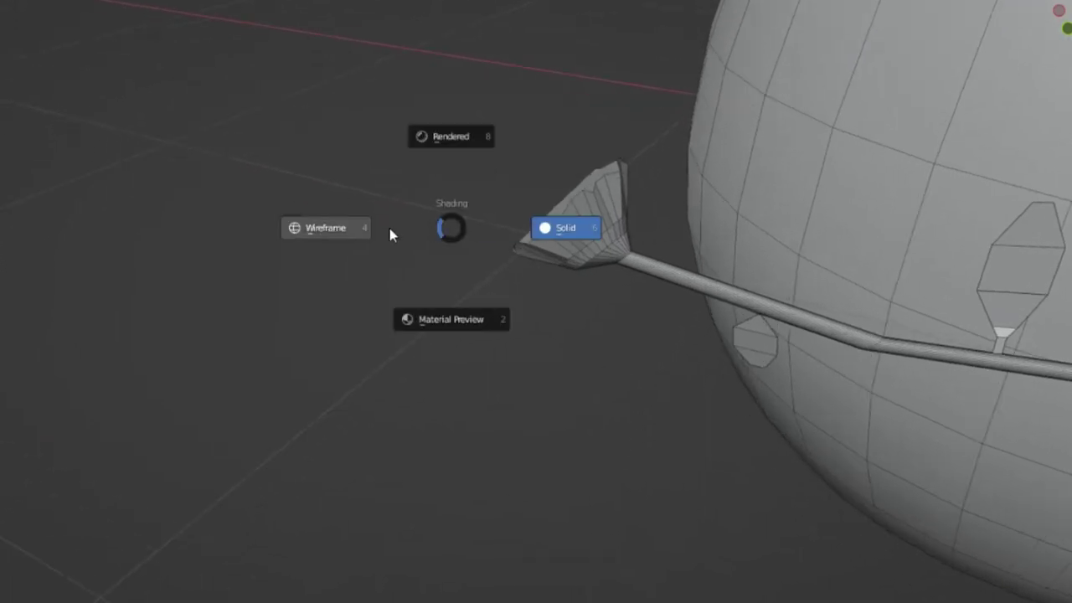
pyautogui.click(321, 228)
pyautogui.moveTo(438, 344); pyautogui.dragTo(638, 135)
pyautogui.moveTo(570, 296); pyautogui.dragTo(605, 220, button='middle')
pyautogui.press('s')
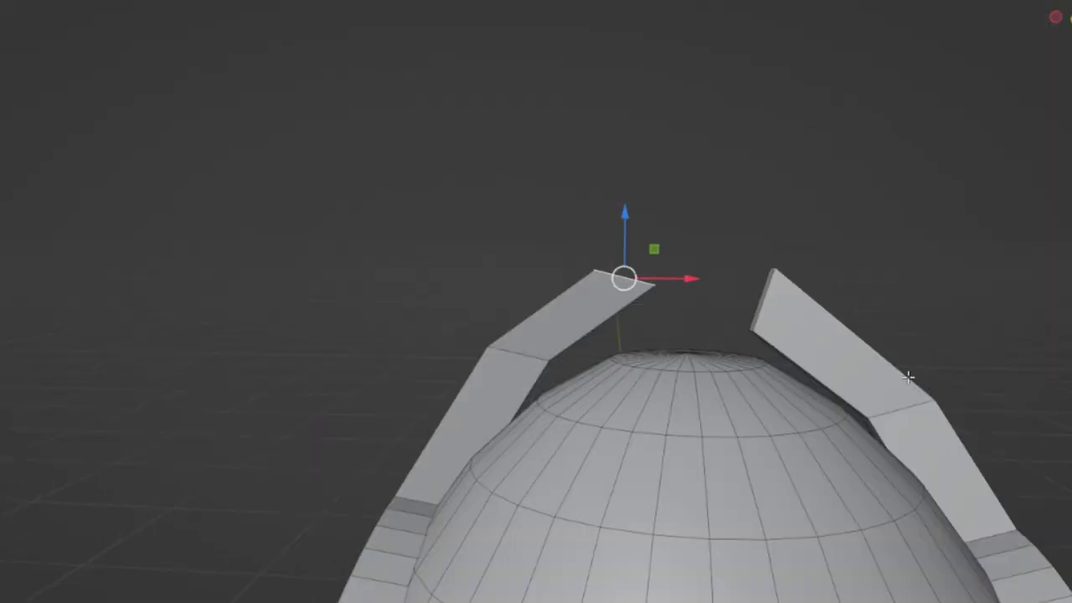
# Step: Close the headphone band above the egg by selecting its two open end faces and bridging them with Bridge Faces
pyautogui.keyDown('shift'); pyautogui.moveTo(909, 376); pyautogui.dragTo(691, 421, button='middle'); pyautogui.keyUp('shift')
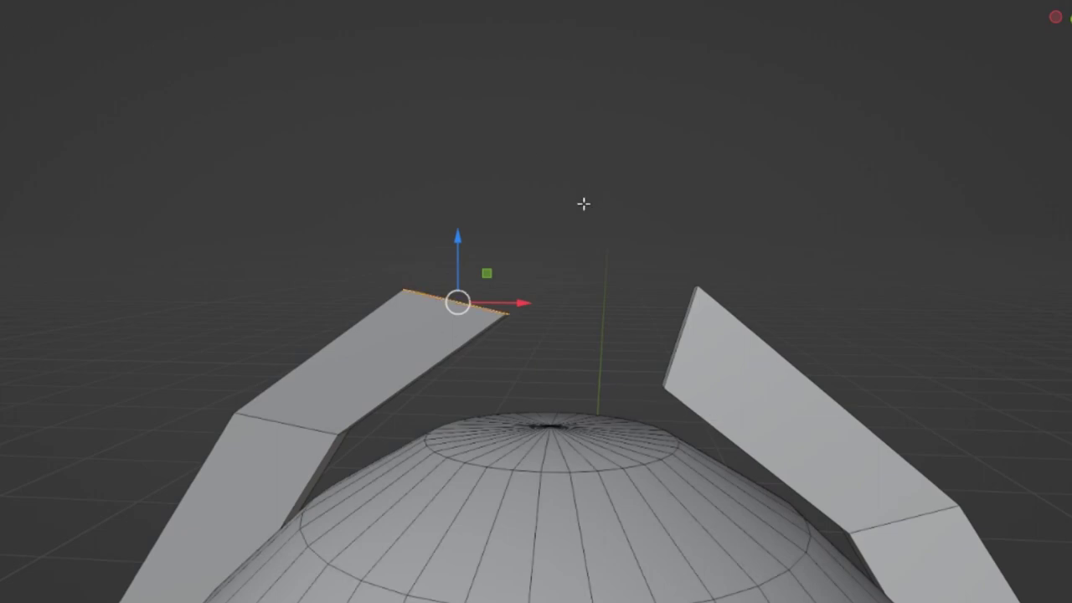
pyautogui.moveTo(583, 203); pyautogui.dragTo(678, 307, button='middle')
pyautogui.click(903, 234)
pyautogui.moveTo(903, 233); pyautogui.dragTo(935, 229, button='middle')
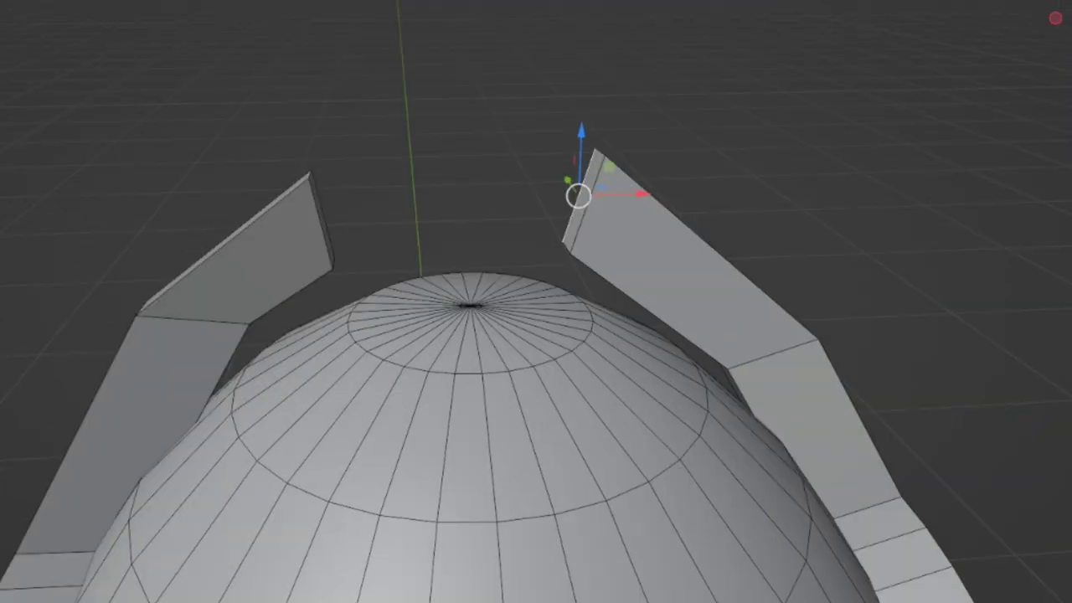
pyautogui.moveTo(583, 197); pyautogui.dragTo(741, 238, button='middle')
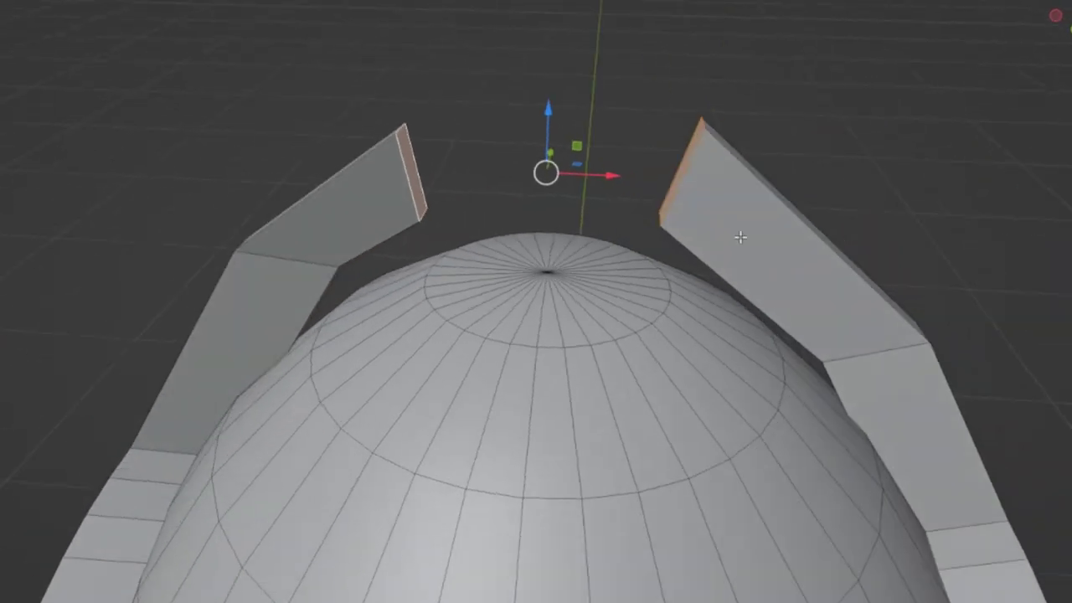
pyautogui.rightClick(676, 182)
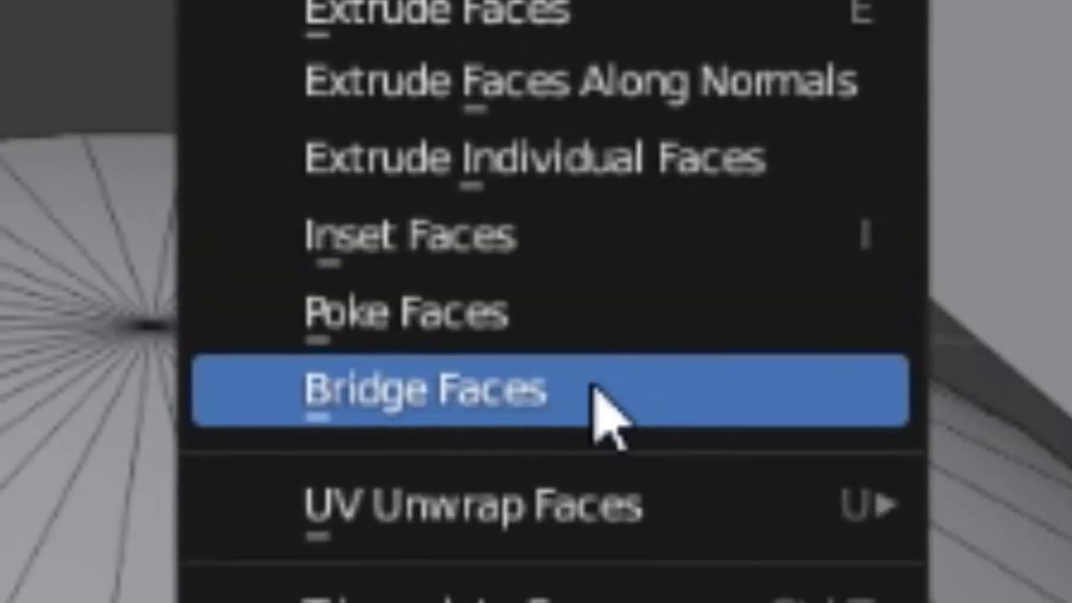
pyautogui.click(603, 410)
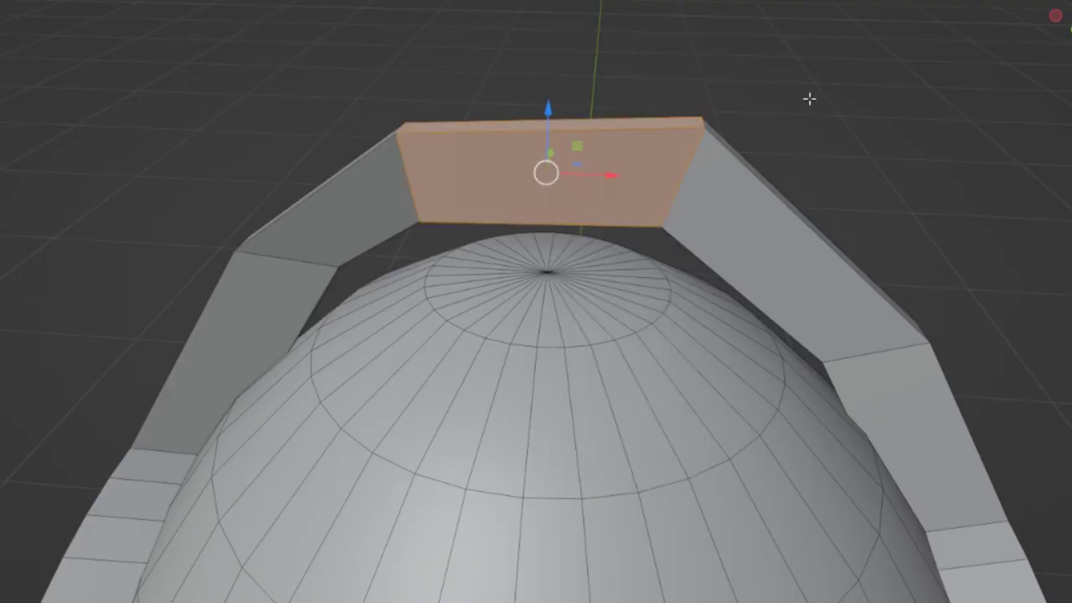
pyautogui.click(811, 91)
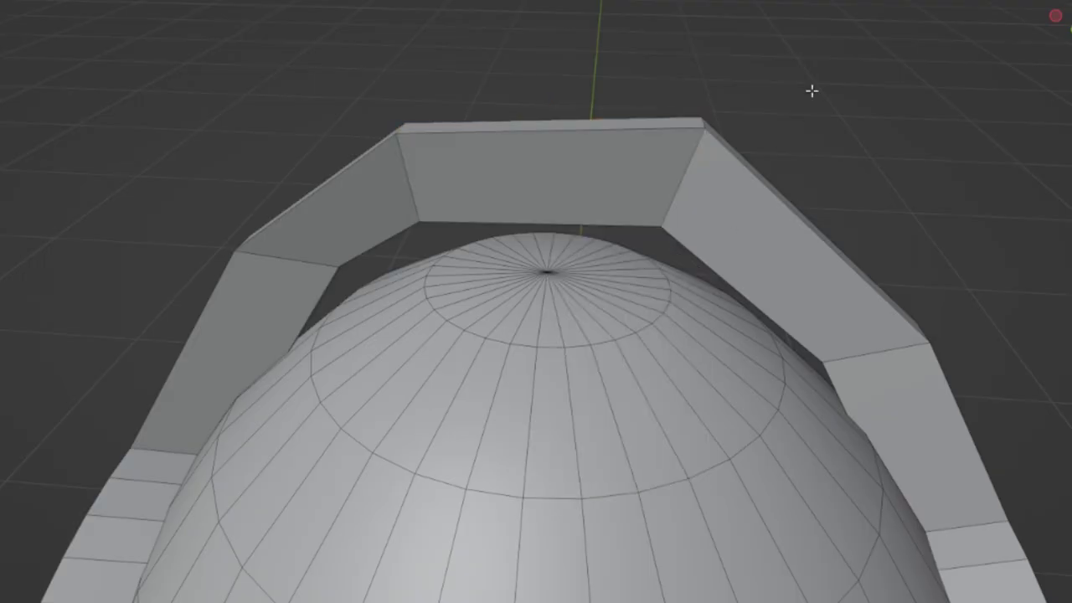
# Step: Examine the fit of the closed headphone band over the egg, both close up and with the whole model in view
pyautogui.keyDown('shift'); pyautogui.moveTo(557, 496); pyautogui.dragTo(650, 249, button='middle'); pyautogui.keyUp('shift')
pyautogui.scroll(-3, 650, 248)
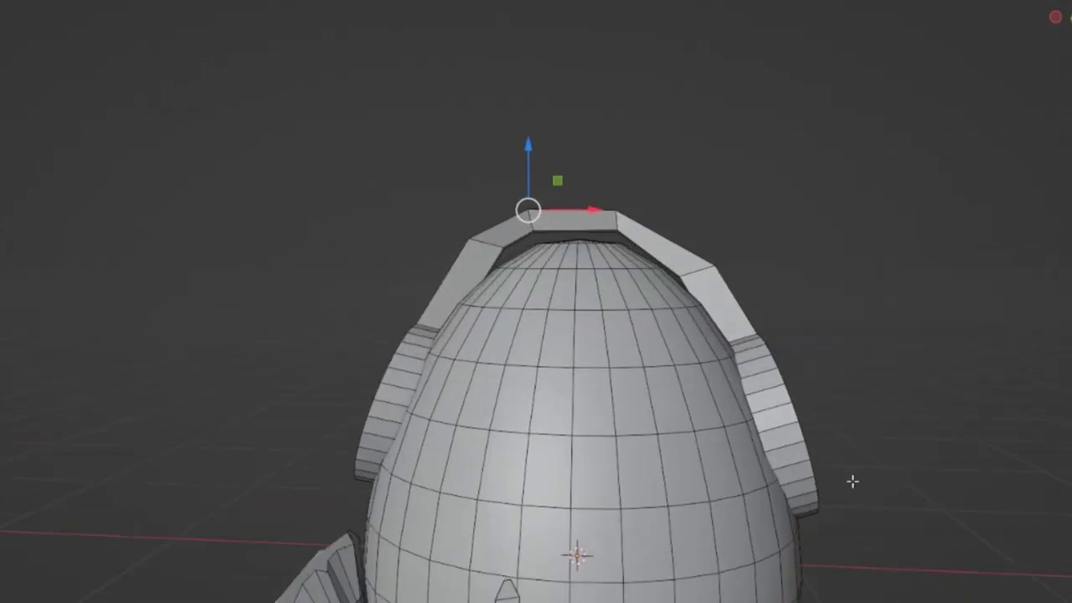
pyautogui.scroll(-3, 850, 486)
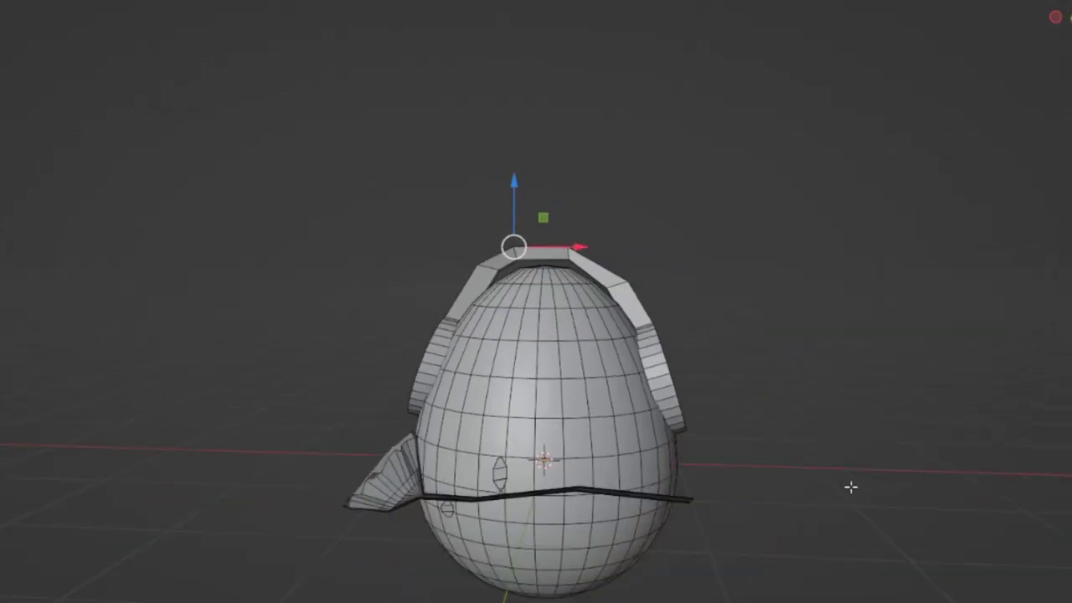
pyautogui.scroll(4, 816, 406)
pyautogui.keyDown('shift'); pyautogui.moveTo(812, 344); pyautogui.dragTo(737, 457, button='middle'); pyautogui.keyUp('shift')
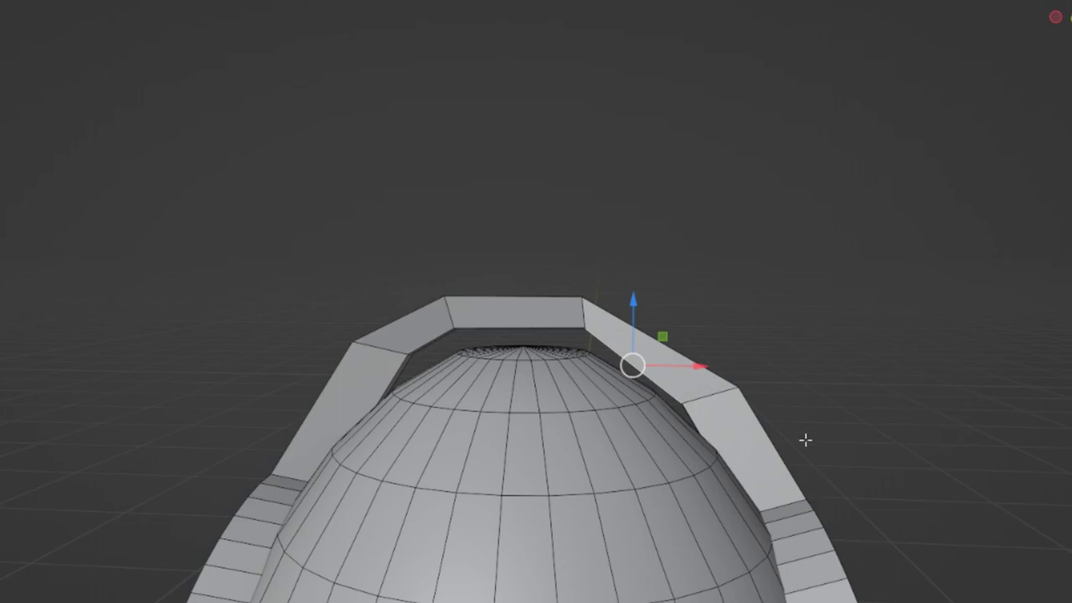
pyautogui.moveTo(805, 439); pyautogui.dragTo(795, 455, button='middle')
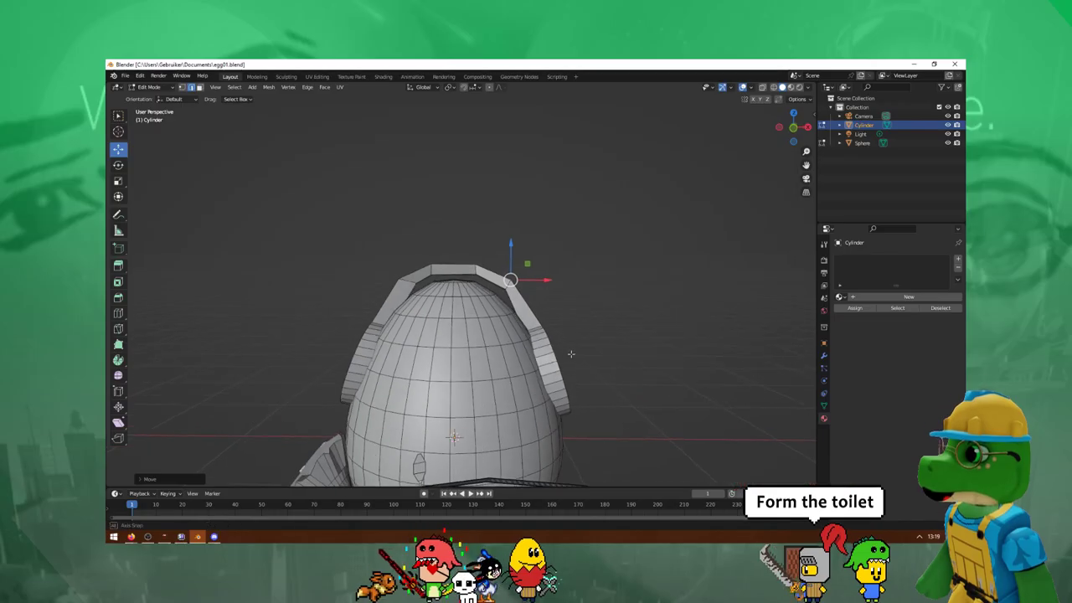
pyautogui.scroll(-2, 570, 348)
pyautogui.keyDown('shift'); pyautogui.moveTo(535, 371); pyautogui.dragTo(548, 326, button='middle'); pyautogui.keyUp('shift')
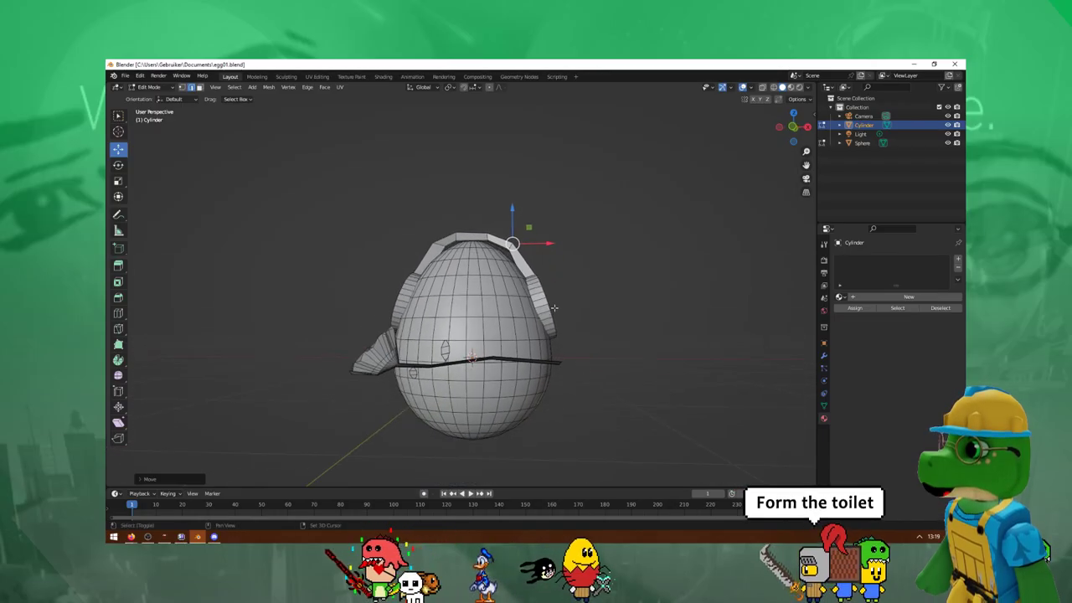
pyautogui.scroll(1, 548, 326)
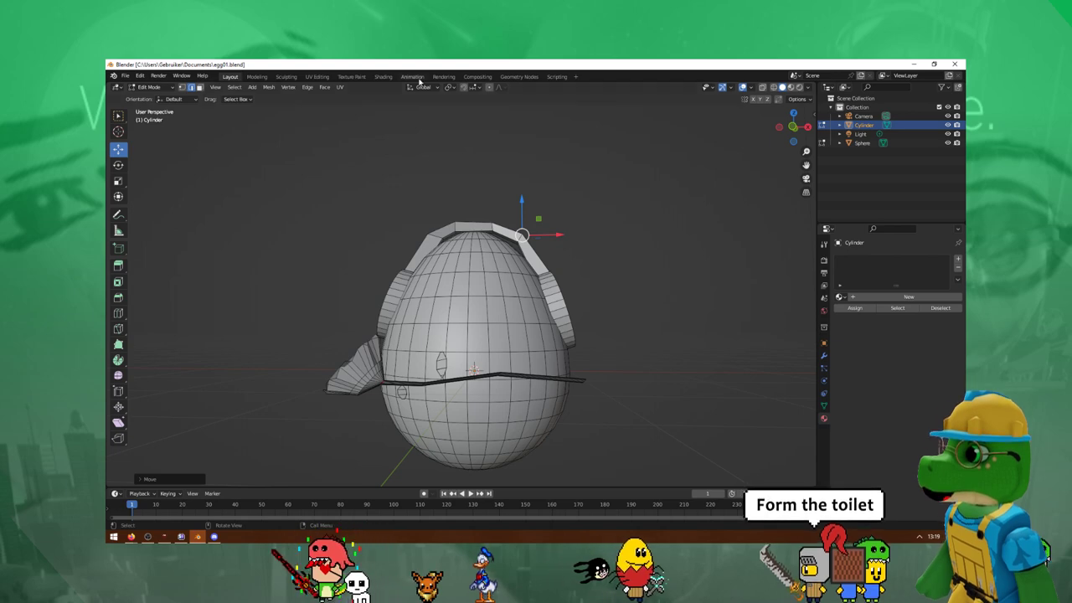
# Step: Switch to the Texture Paint workspace and bring the egg's face into view for painting
pyautogui.click(350, 76)
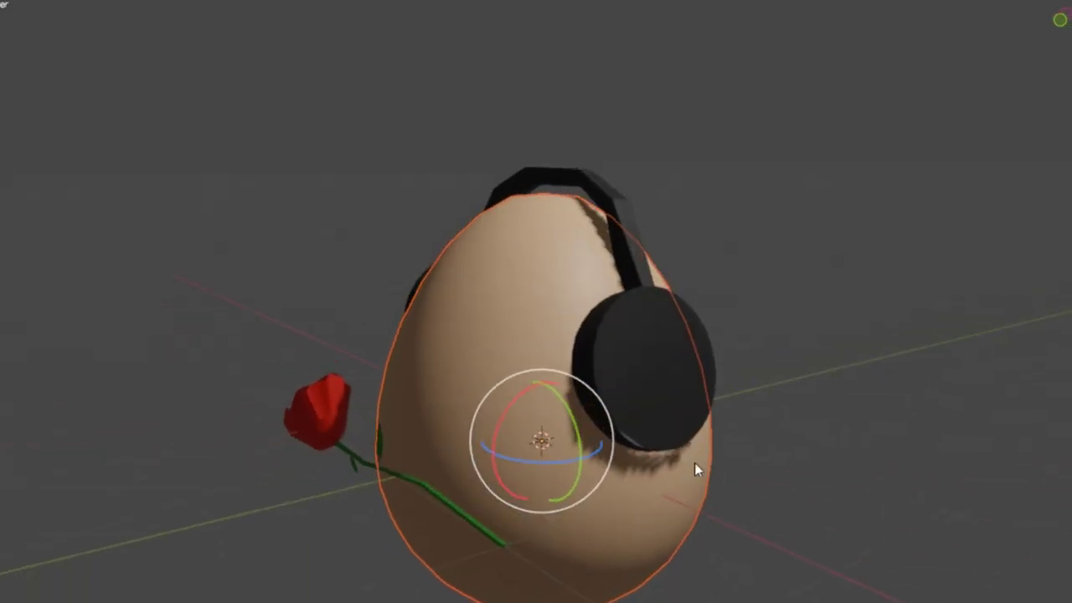
pyautogui.moveTo(694, 471); pyautogui.dragTo(473, 452, button='middle')
pyautogui.click(813, 520)
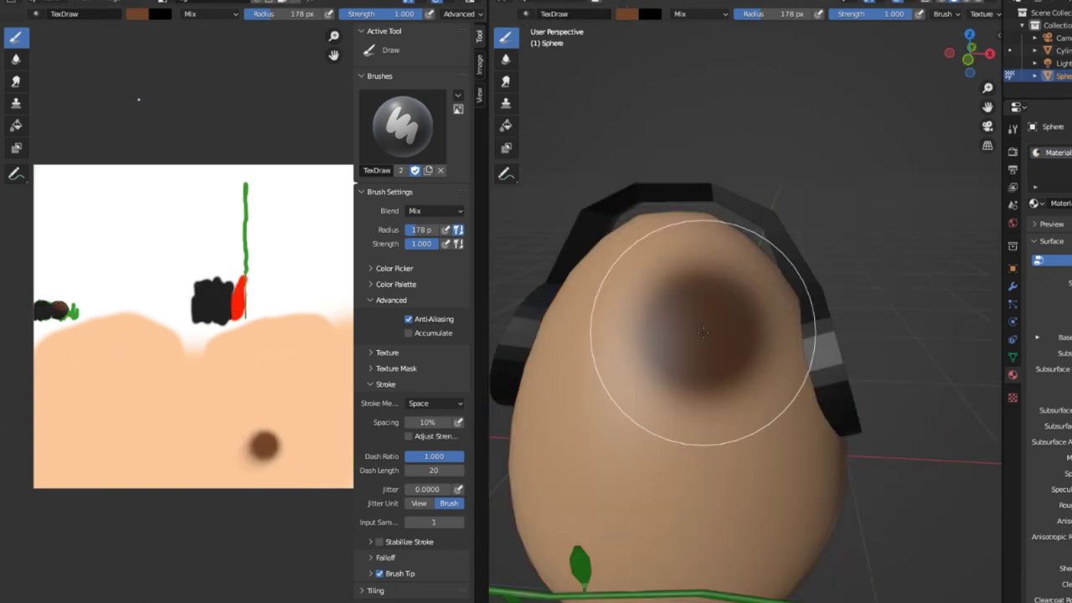
# Step: Undo the large brown dab, reduce the brush radius to 22 px and paint a wavy brown hair strand on the egg's front
pyautogui.hotkey('ctrl', 'z')
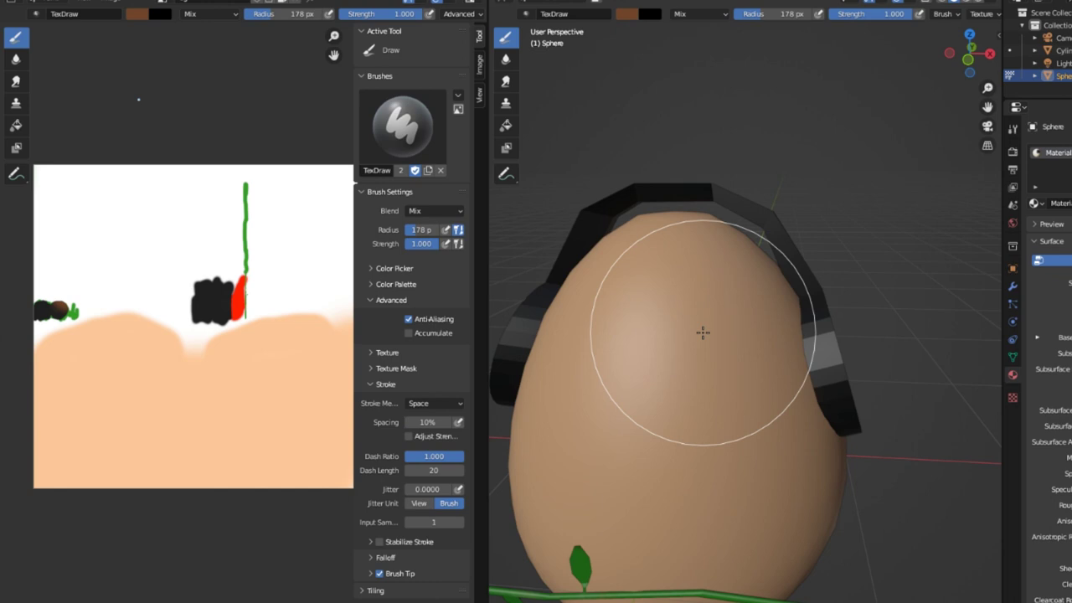
pyautogui.rightClick(674, 307)
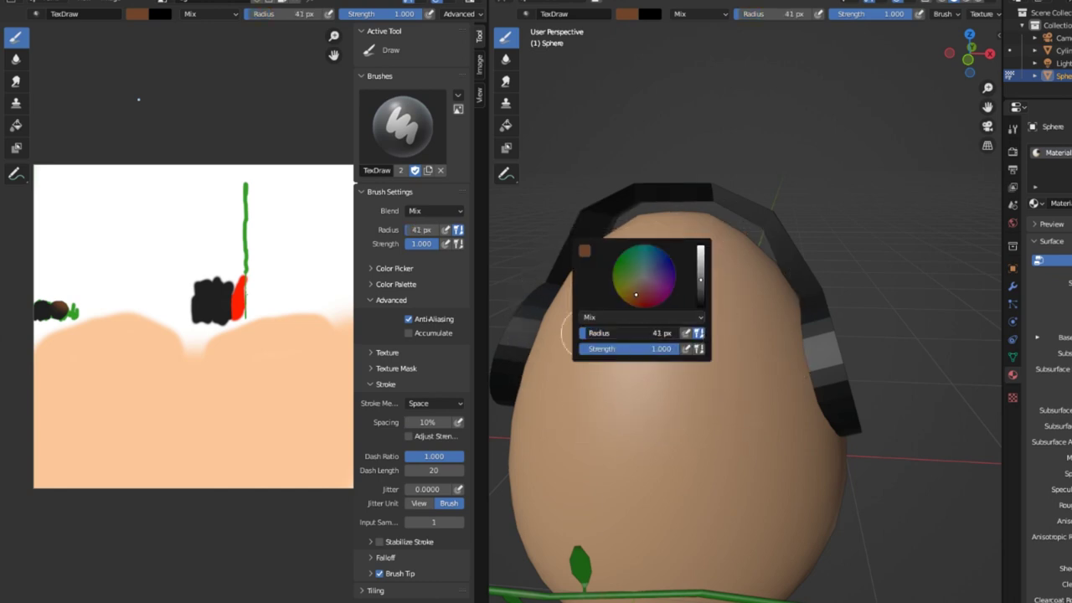
pyautogui.click(631, 416)
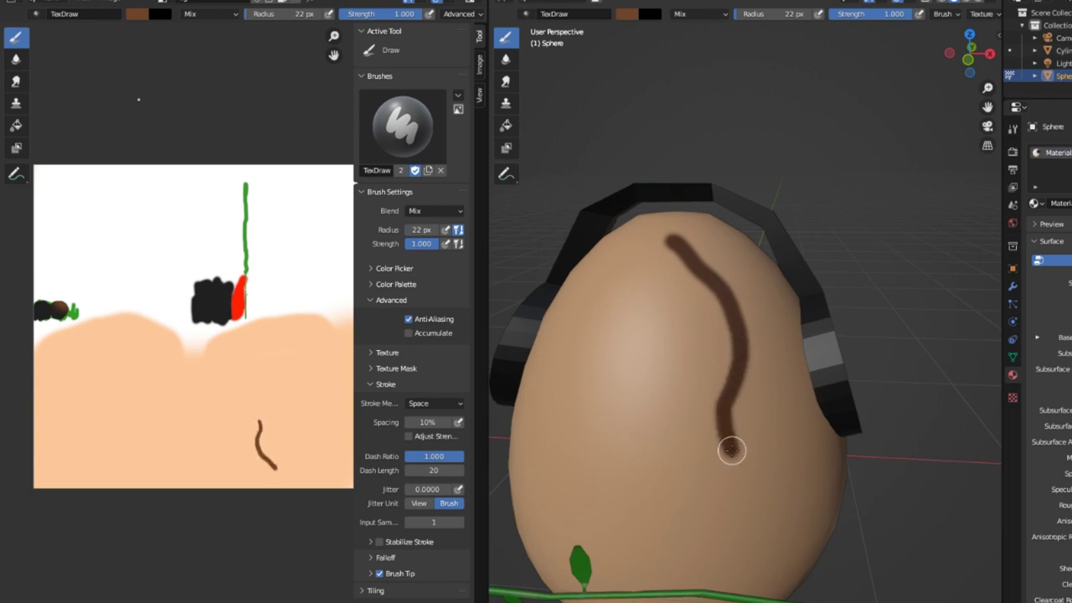
pyautogui.write('2')
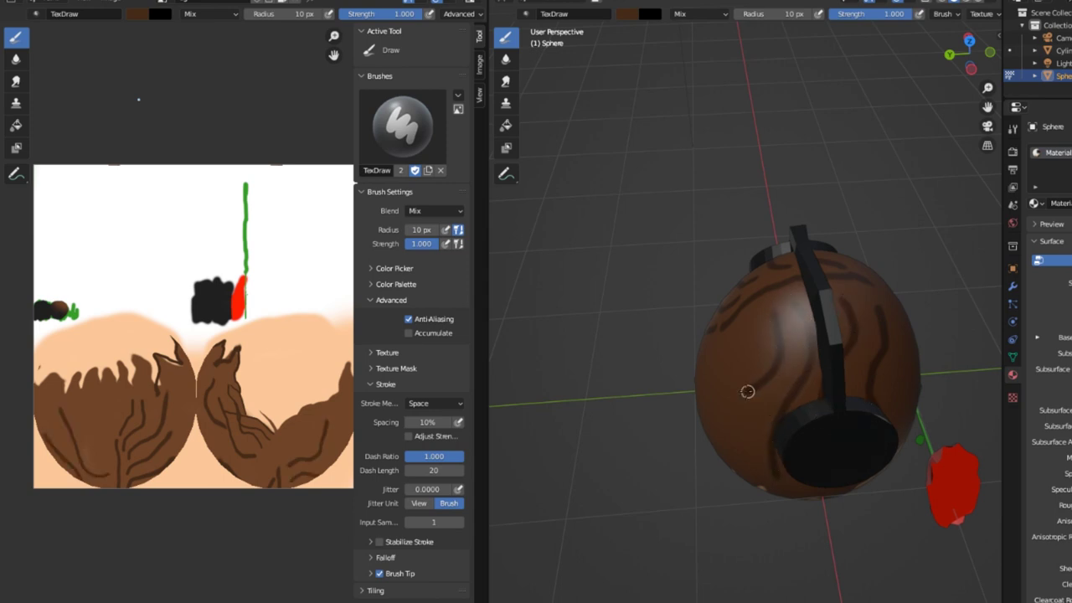
# Step: Inspect the painted brown hair and its dark strand lines on the egg's back, sides and front
pyautogui.moveTo(730, 453); pyautogui.dragTo(822, 376, button='middle')
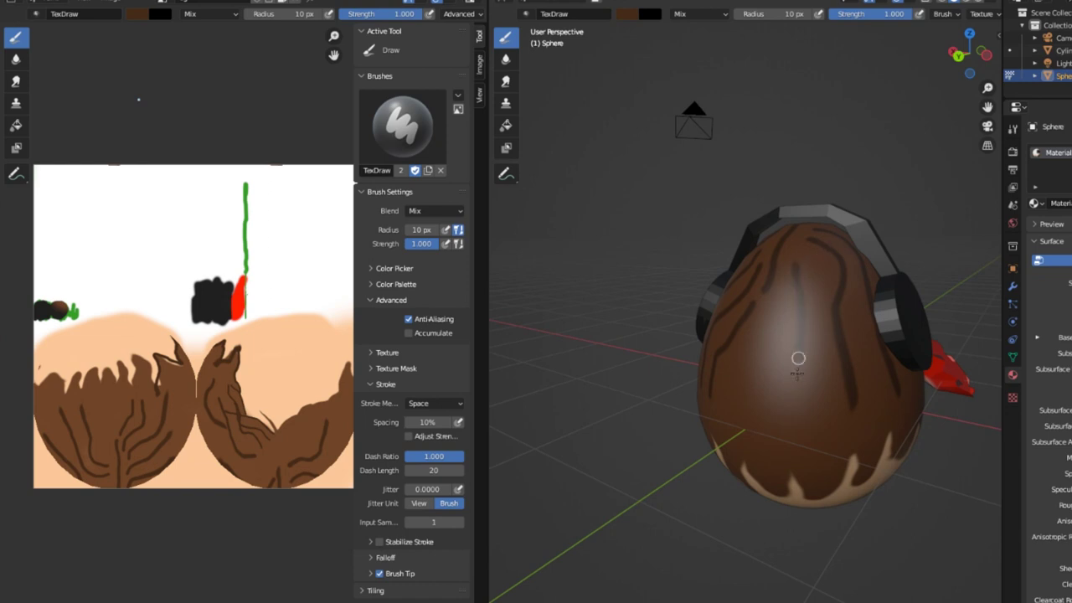
pyautogui.moveTo(803, 427); pyautogui.dragTo(778, 385, button='middle')
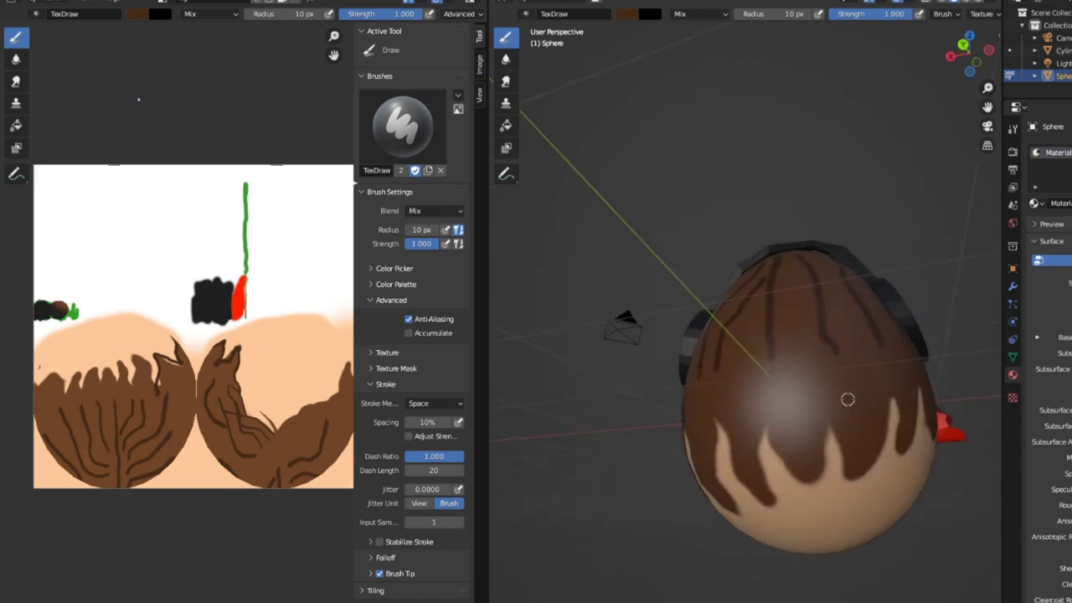
pyautogui.moveTo(847, 399); pyautogui.dragTo(784, 437, button='middle')
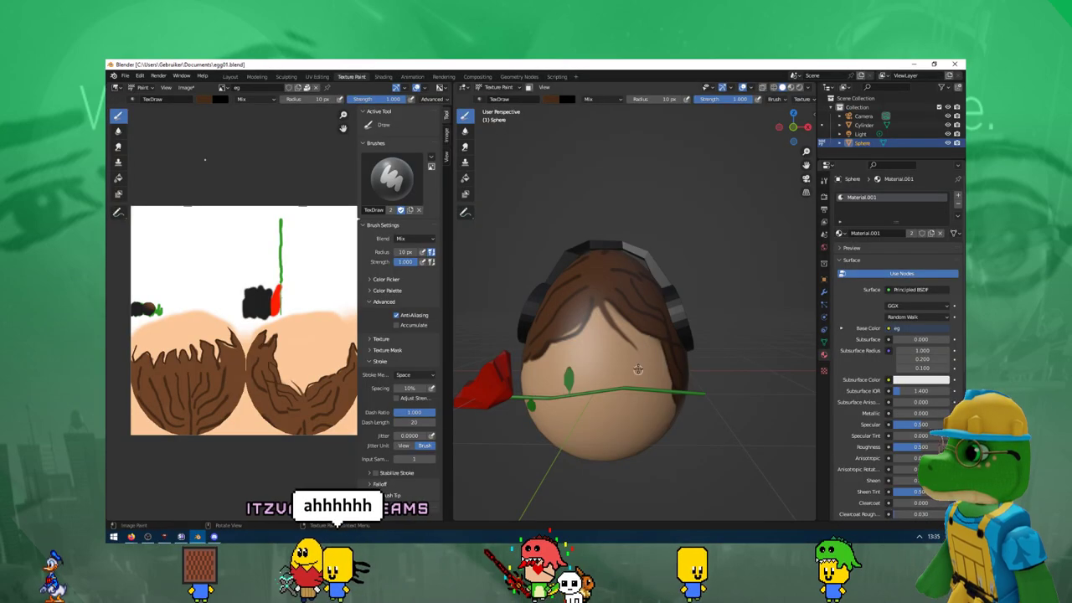
pyautogui.moveTo(636, 371); pyautogui.dragTo(653, 431, button='middle')
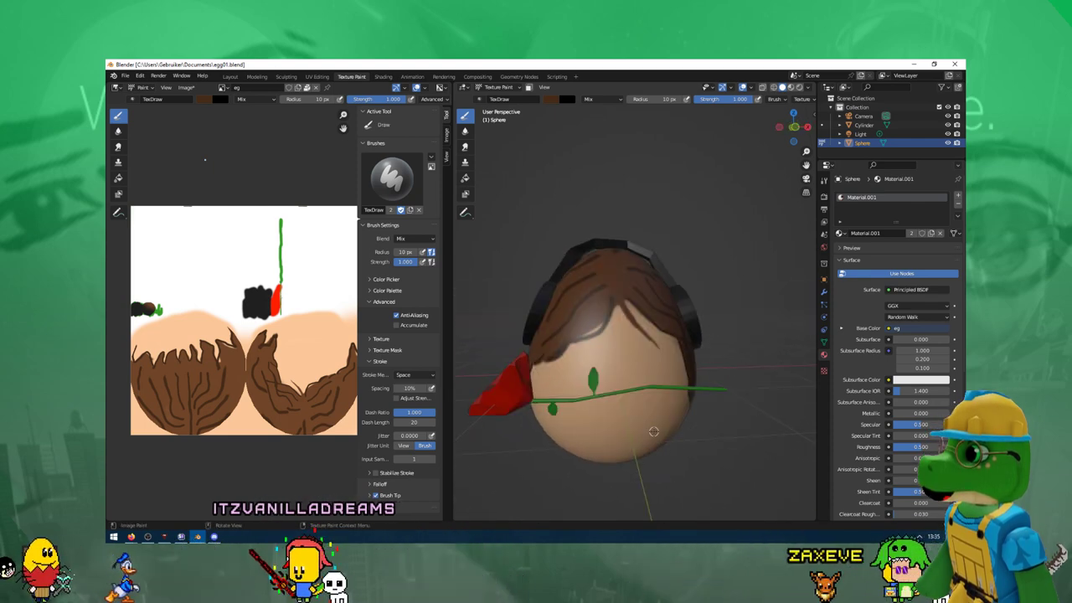